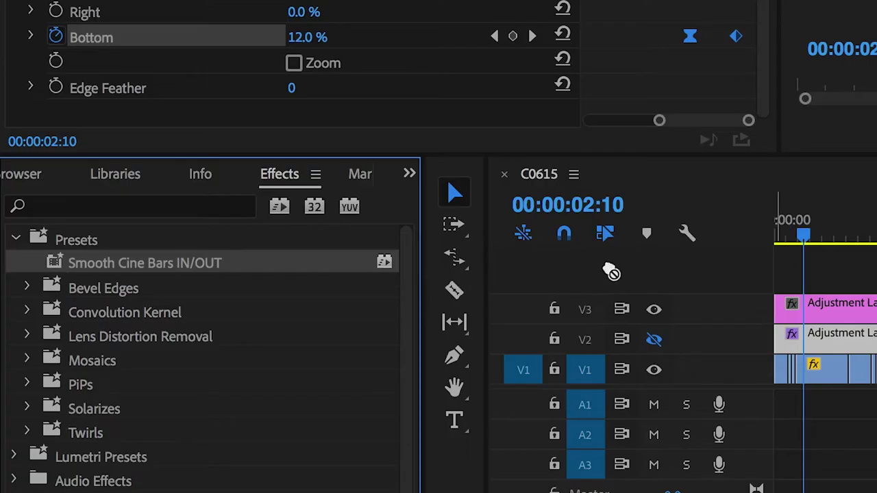
# - Apply the cinematic bars preset to the adjustment layer, preview it, and razor-split the last clip
pyautogui.moveTo(274, 405); pyautogui.dragTo(232, 405)
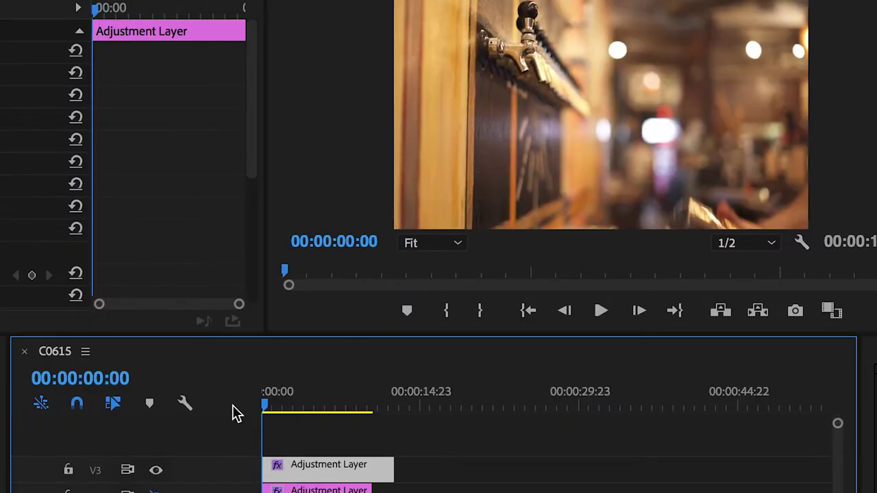
pyautogui.press('space')
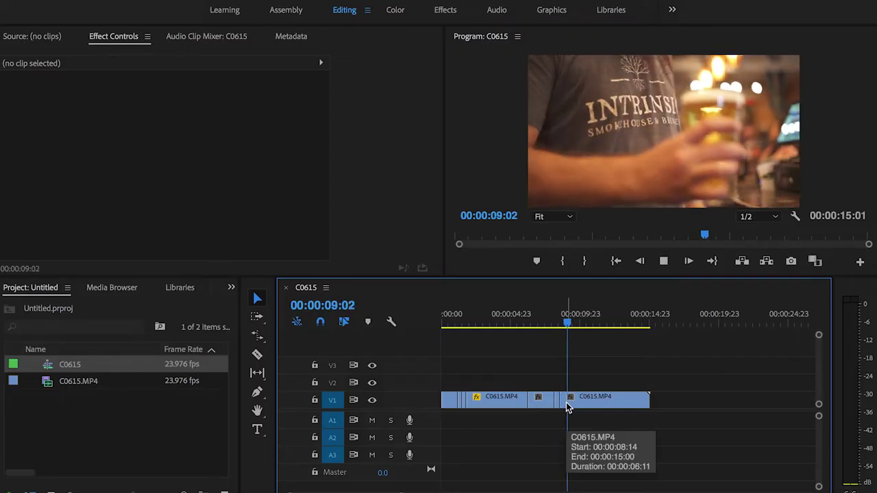
pyautogui.press('space')
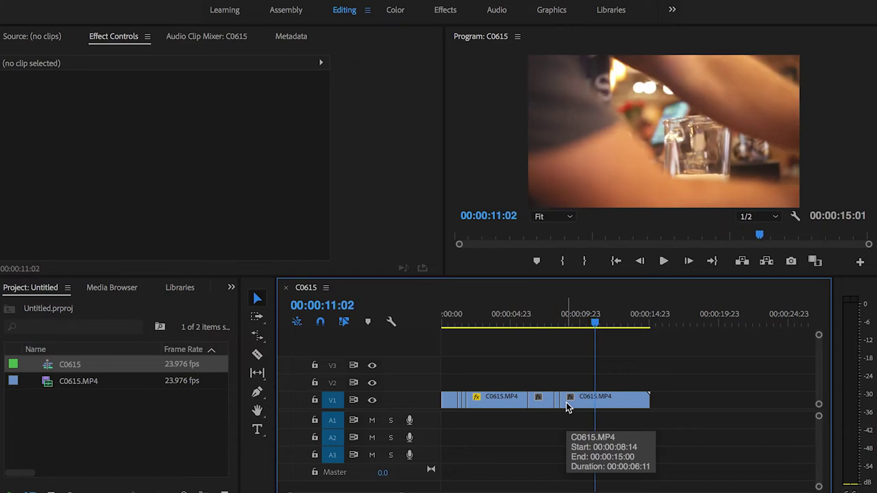
pyautogui.press('c')
pyautogui.click(593, 401)
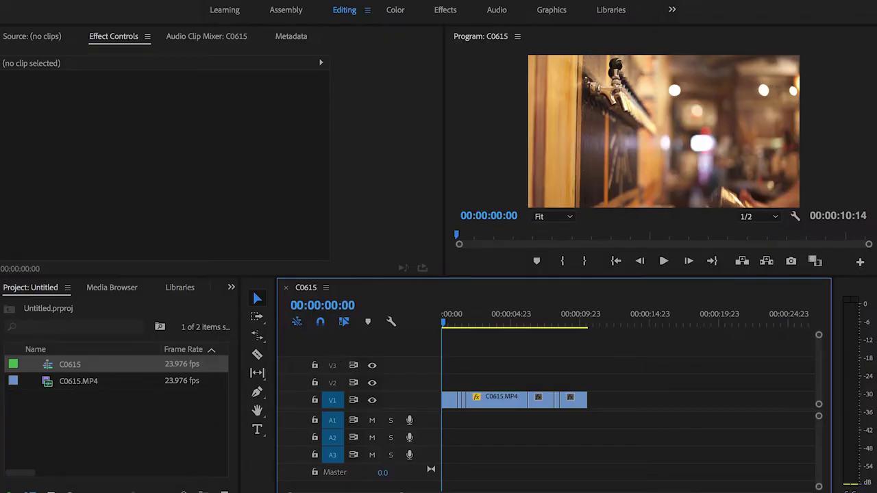
# - Create a 1920x1080 Adjustment Layer and place it on V2 above the footage
pyautogui.click(204, 491)
pyautogui.click(284, 355)
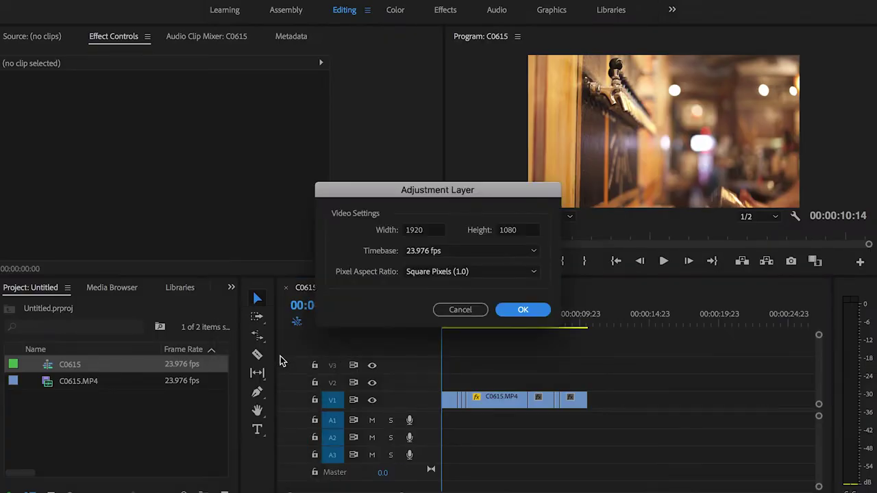
pyautogui.click(523, 311)
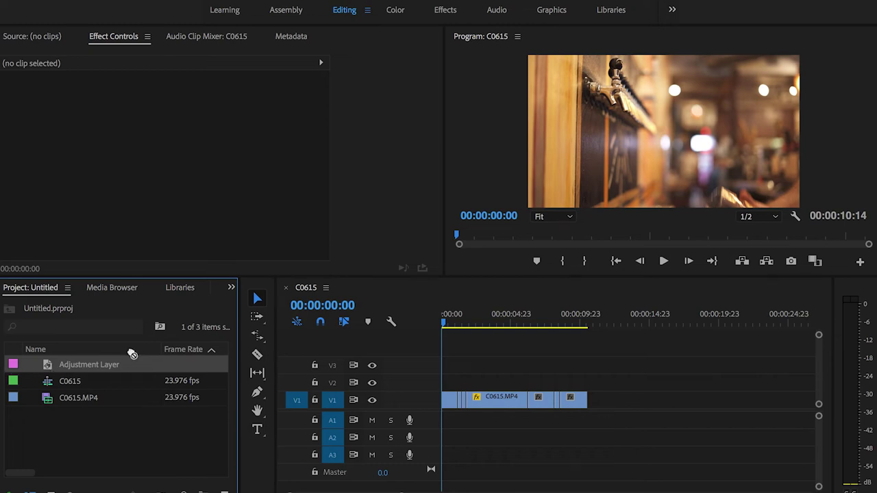
pyautogui.moveTo(132, 354); pyautogui.dragTo(417, 389)
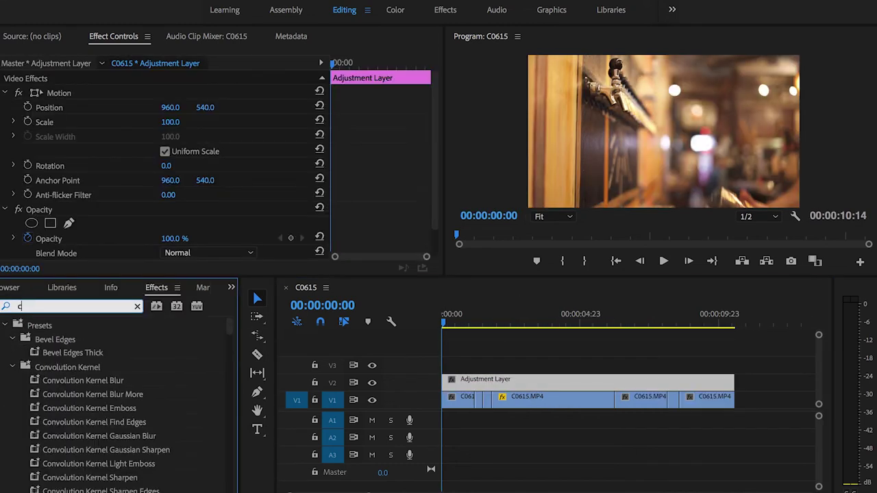
# - Search Effects for 'crop', apply Crop to the V2 adjustment layer and select it in Effect Controls
pyautogui.write('rop')
pyautogui.moveTo(50, 408); pyautogui.dragTo(472, 389)
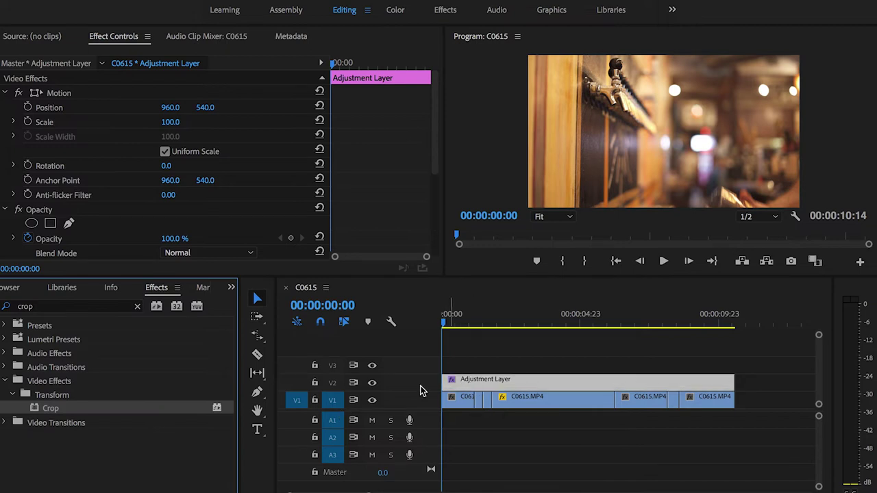
pyautogui.scroll(-5, 116, 191)
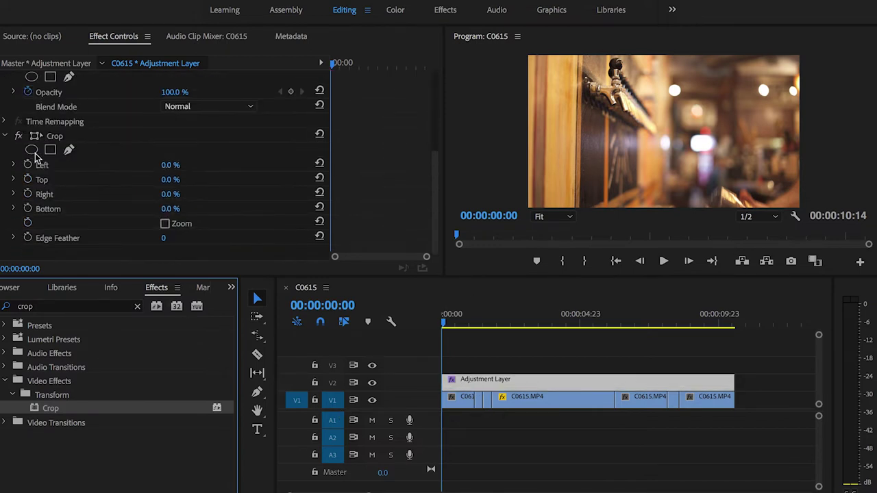
pyautogui.click(61, 138)
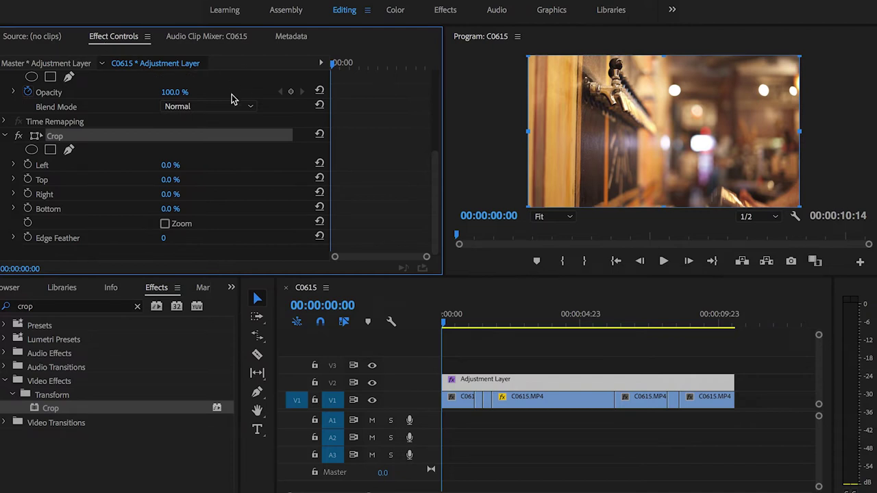
# - Keyframe Crop Top and Bottom from 0% at the start to 12% at 00:00:00:15
pyautogui.click(27, 179)
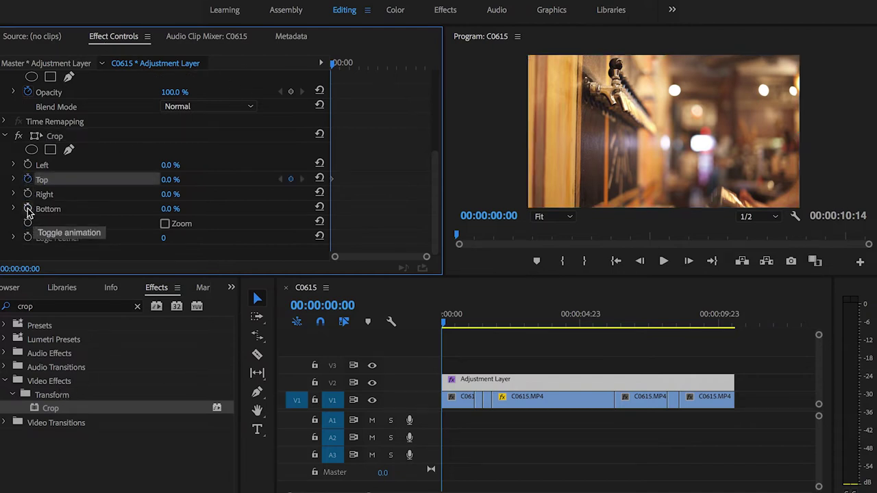
pyautogui.click(28, 209)
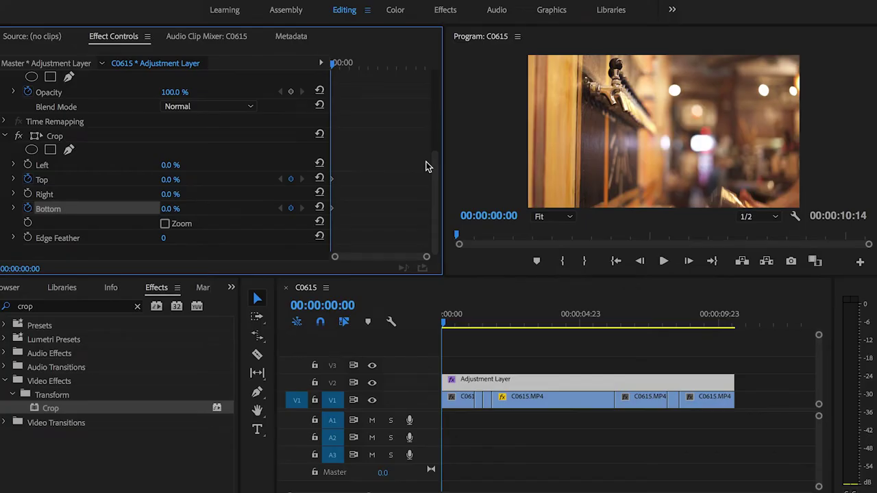
pyautogui.press('Right')
pyautogui.press('Right')
pyautogui.press('Right')
pyautogui.press('Right')
pyautogui.press('Right')
pyautogui.press('Right')
pyautogui.press('Right')
pyautogui.press('Right')
pyautogui.press('Right')
pyautogui.press('Right')
pyautogui.press('Right')
pyautogui.press('Right')
pyautogui.press('Right')
pyautogui.press('Right')
pyautogui.press('Right')
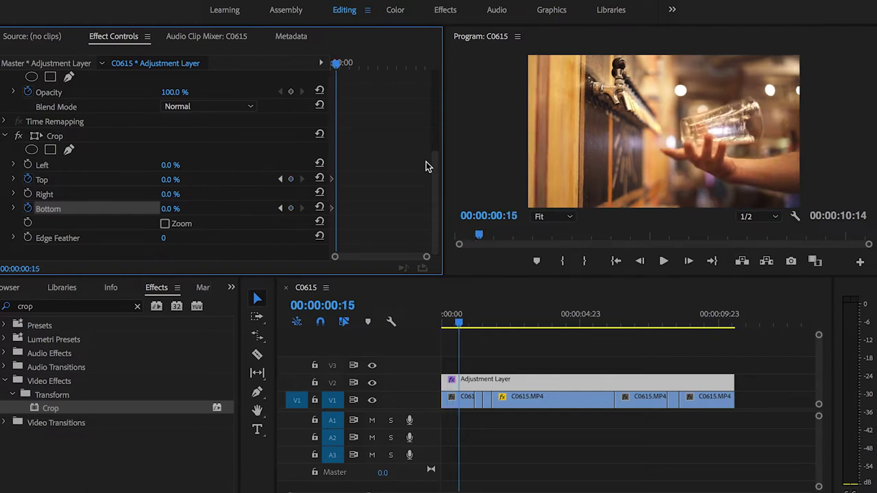
pyautogui.click(178, 178)
pyautogui.write('12')
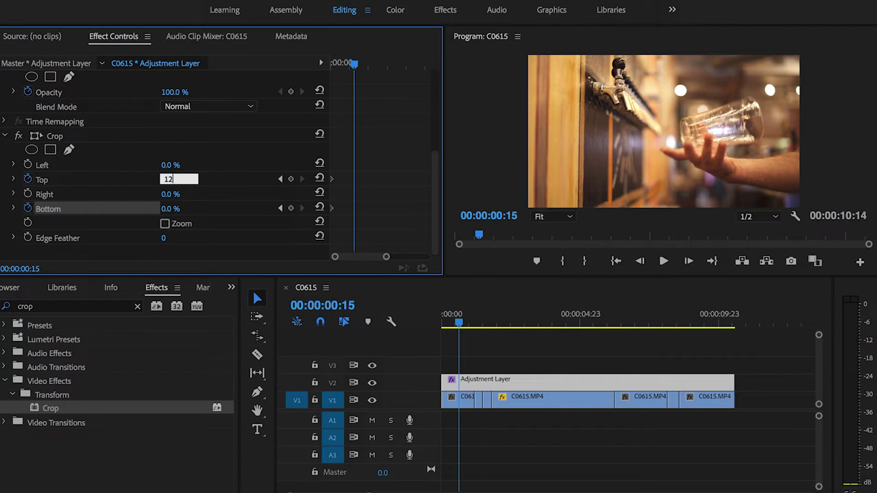
pyautogui.click(170, 209)
pyautogui.write('12')
pyautogui.press('Return')
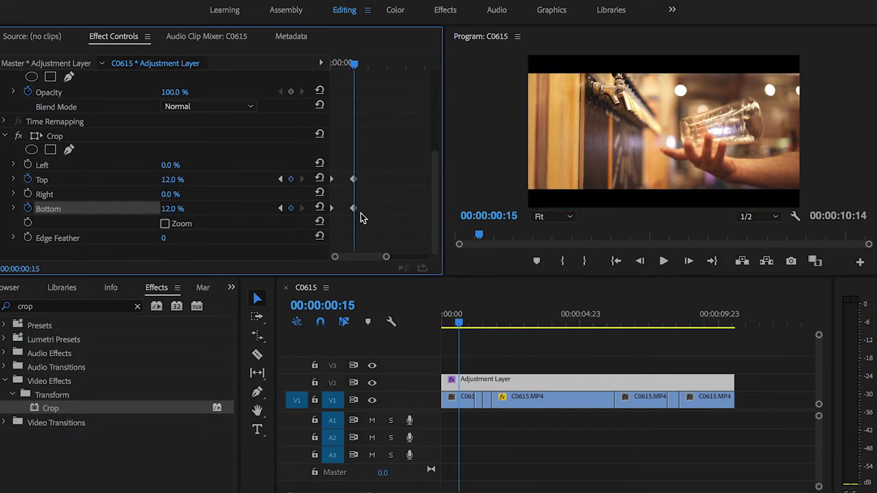
pyautogui.moveTo(354, 212); pyautogui.dragTo(351, 174)
# - Give the 00:00:00:15 crop keyframes Ease/Bezier interpolation, then move the playhead to about 00:00:09:02
pyautogui.rightClick(354, 182)
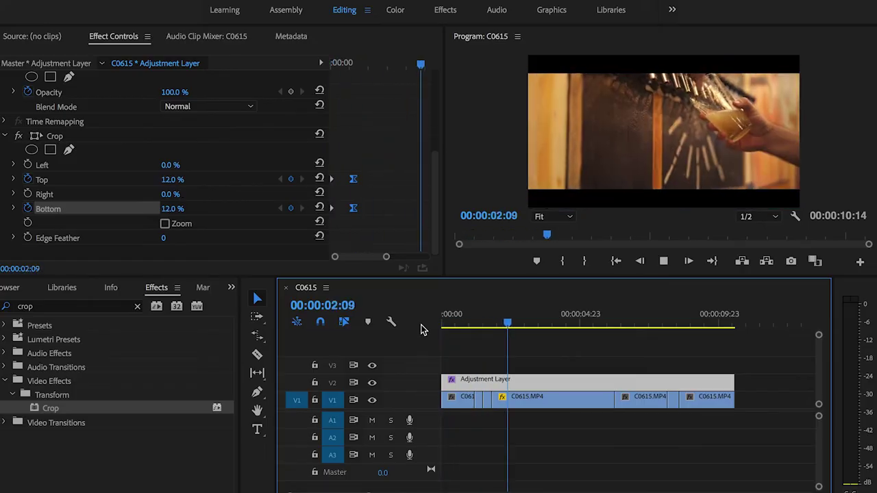
pyautogui.press('-')
pyautogui.moveTo(484, 321); pyautogui.dragTo(508, 322)
pyautogui.click(366, 218)
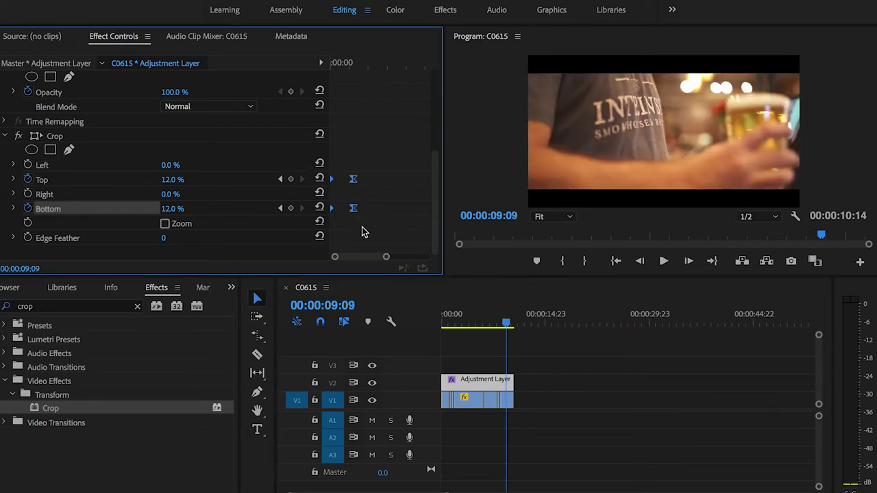
# - Paste crop keyframes near the end so Top and Bottom return to 0%
pyautogui.moveTo(364, 261); pyautogui.dragTo(408, 262)
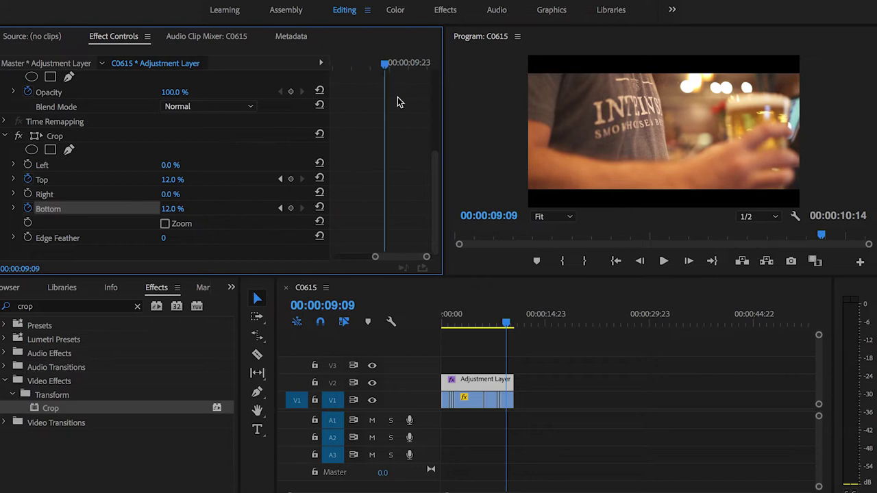
pyautogui.hotkey('ctrl', 'v')
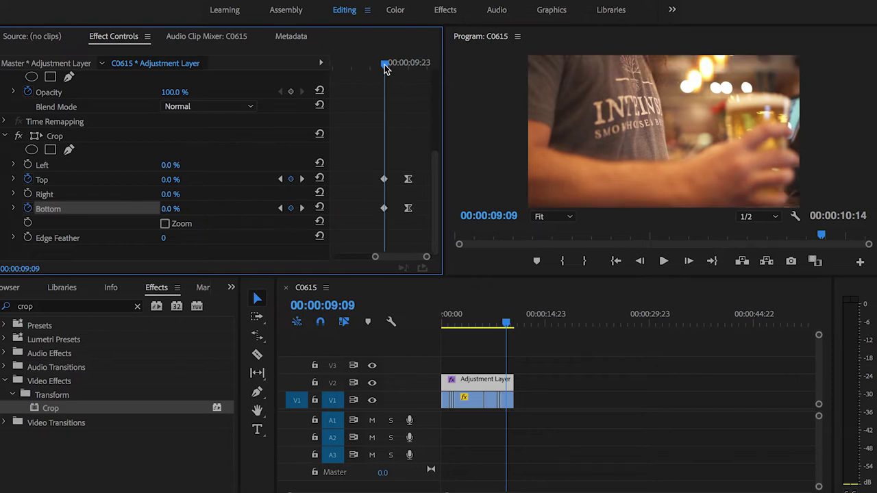
pyautogui.moveTo(403, 170); pyautogui.dragTo(358, 212)
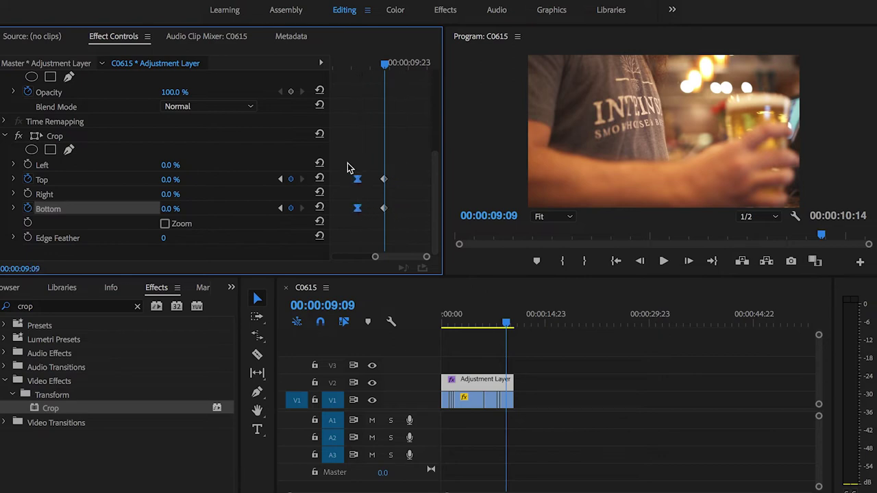
# - Shift the bars-out keyframes to the playhead and play back the bars animation
pyautogui.moveTo(347, 167); pyautogui.dragTo(422, 228)
pyautogui.moveTo(366, 209); pyautogui.dragTo(393, 210)
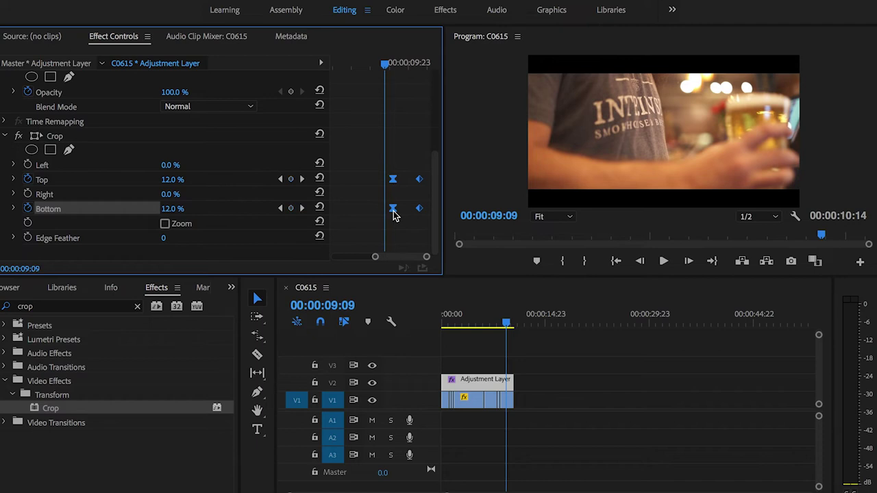
pyautogui.click(499, 337)
pyautogui.press('space')
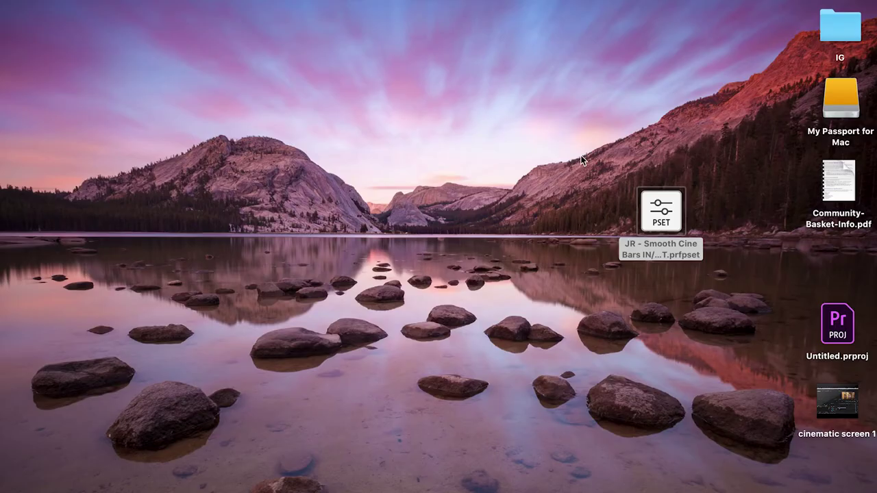
# - Select the exported Smooth Cine Bars .prfpset file on the desktop
pyautogui.moveTo(601, 172); pyautogui.dragTo(773, 269)
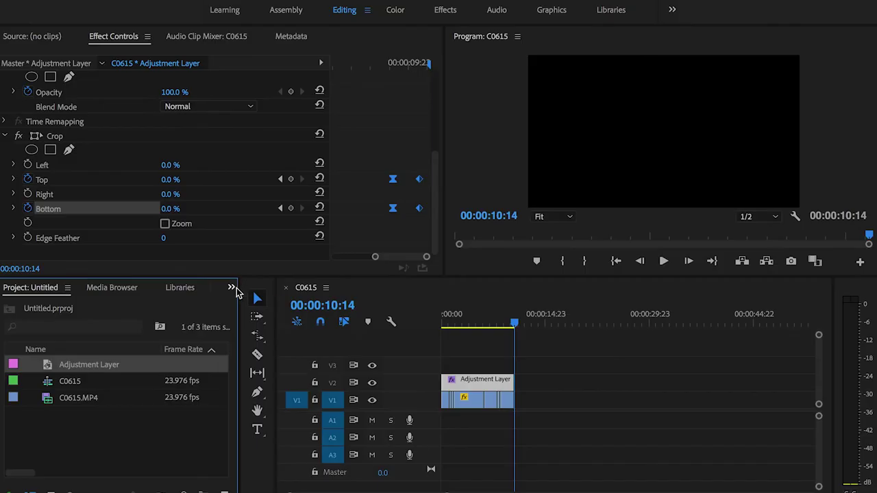
# - Show the Effects panel, clear the crop search and expand the Presets folder
pyautogui.click(232, 287)
pyautogui.click(244, 365)
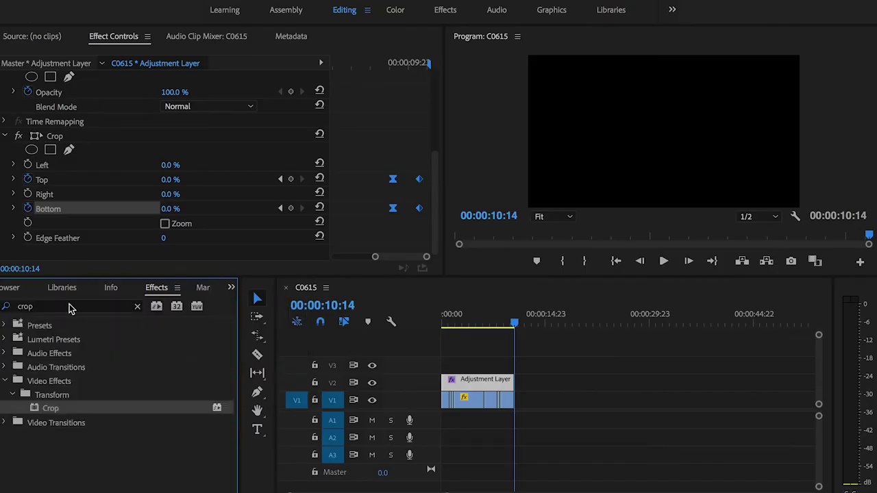
pyautogui.click(137, 306)
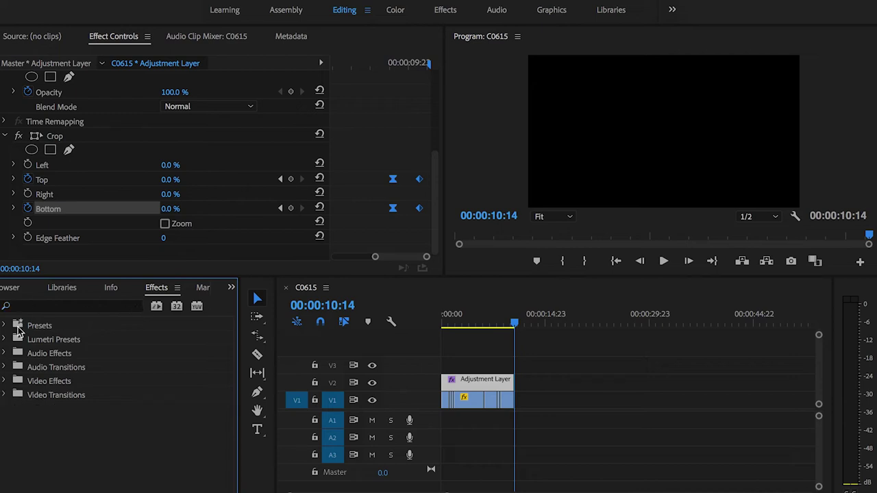
pyautogui.click(4, 325)
# - Import the Smooth Cine Bars .prfpset file from the Desktop into Presets
pyautogui.rightClick(40, 326)
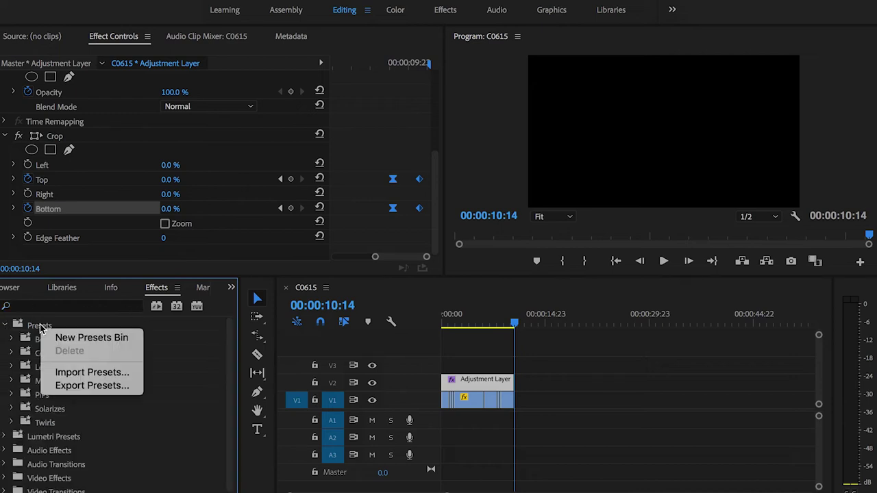
pyautogui.click(79, 375)
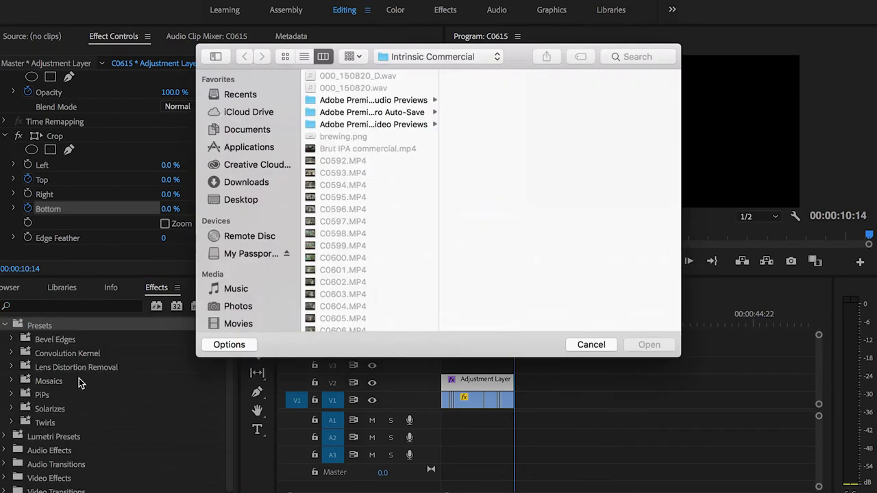
pyautogui.click(235, 200)
pyautogui.click(352, 112)
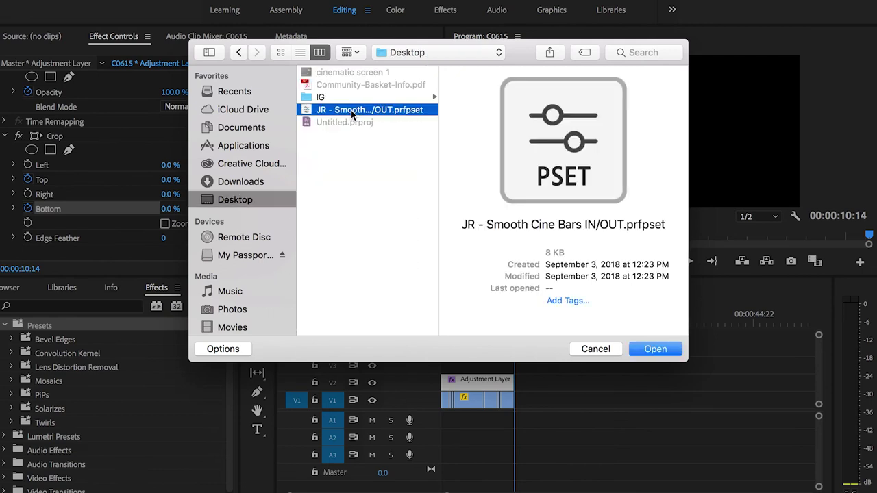
pyautogui.press('Return')
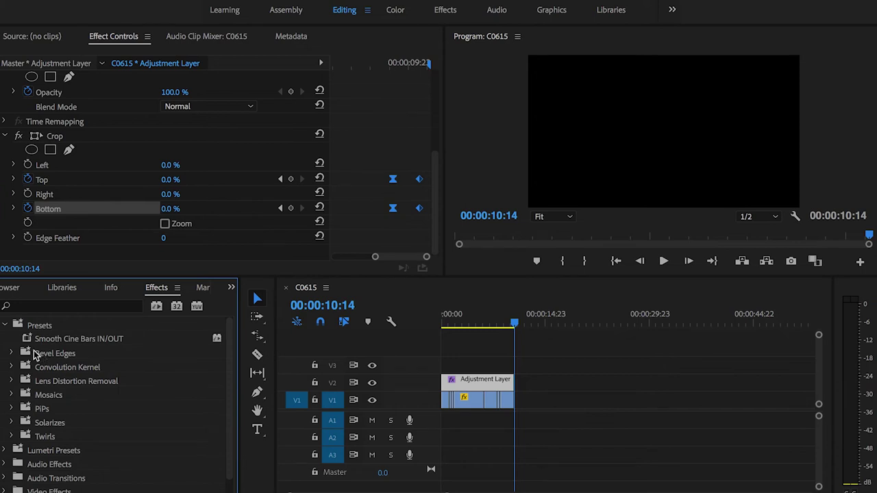
# - Locate and select the imported Smooth Cine Bars IN/OUT preset in the Presets folder
pyautogui.click(5, 326)
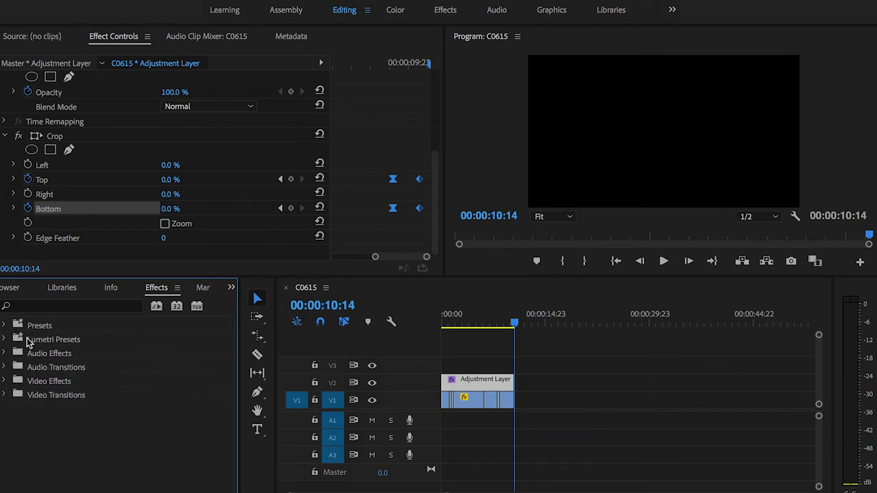
pyautogui.click(6, 326)
pyautogui.click(71, 340)
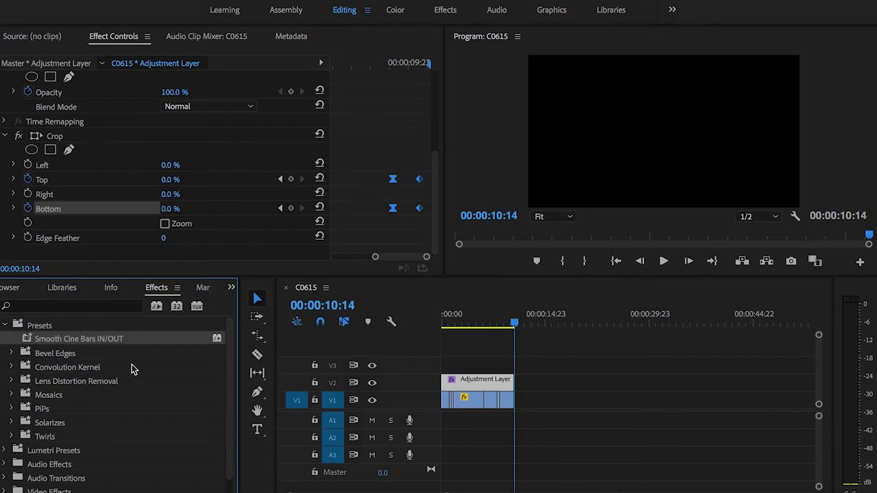
# - Hide the V2 track and place a new Adjustment Layer on V3 from 00:00:00:00 to 00:00:12:15
pyautogui.click(373, 383)
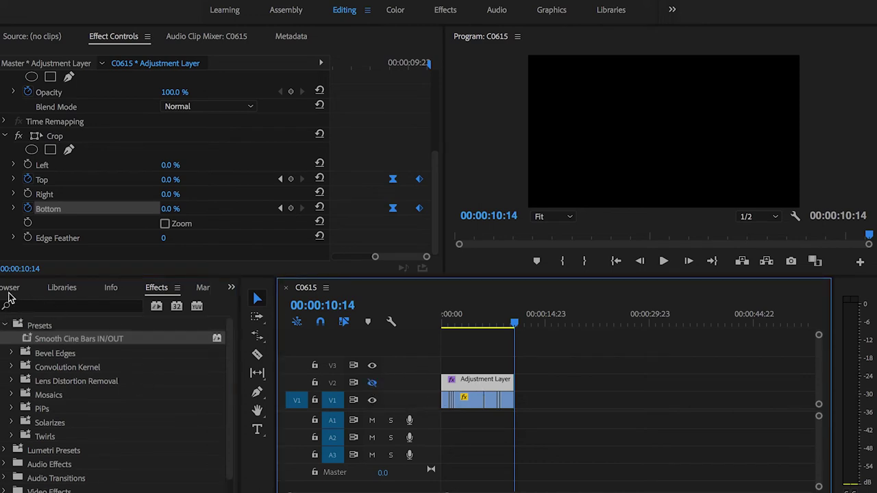
pyautogui.click(11, 288)
pyautogui.click(11, 290)
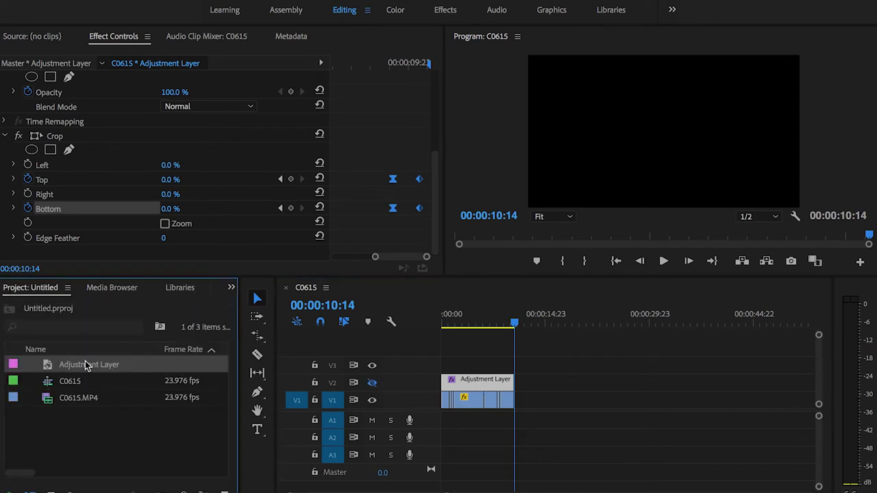
pyautogui.moveTo(86, 366); pyautogui.dragTo(439, 365)
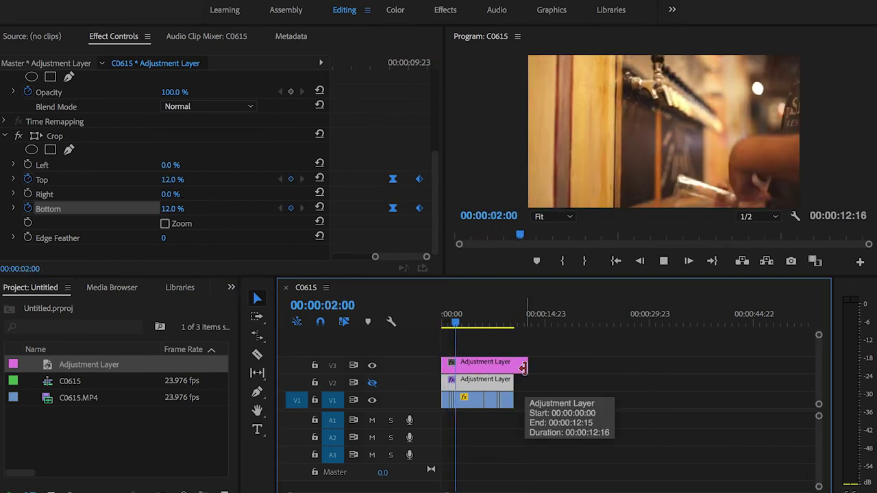
pyautogui.press('space')
pyautogui.click(231, 287)
# - Apply Smooth Cine Bars IN/OUT to the V3 adjustment layer and play it from the sequence start
pyautogui.click(266, 370)
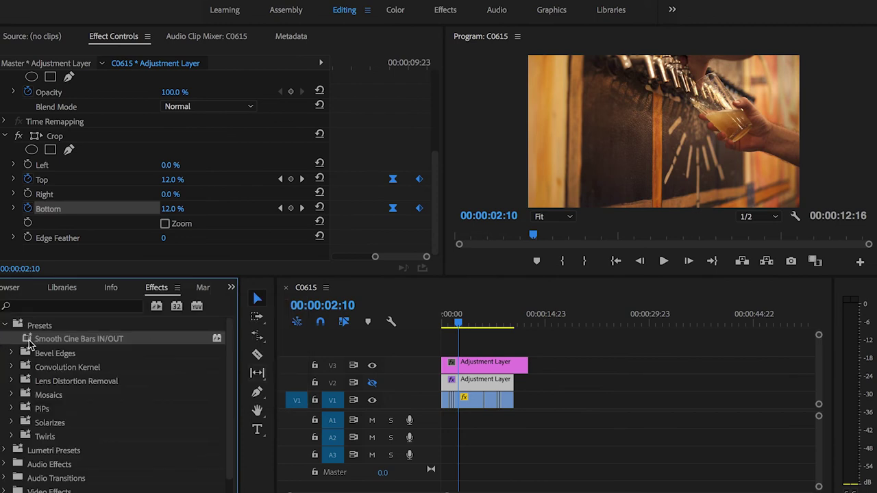
pyautogui.moveTo(29, 343); pyautogui.dragTo(453, 367)
pyautogui.click(423, 326)
pyautogui.press('Home')
pyautogui.press('space')
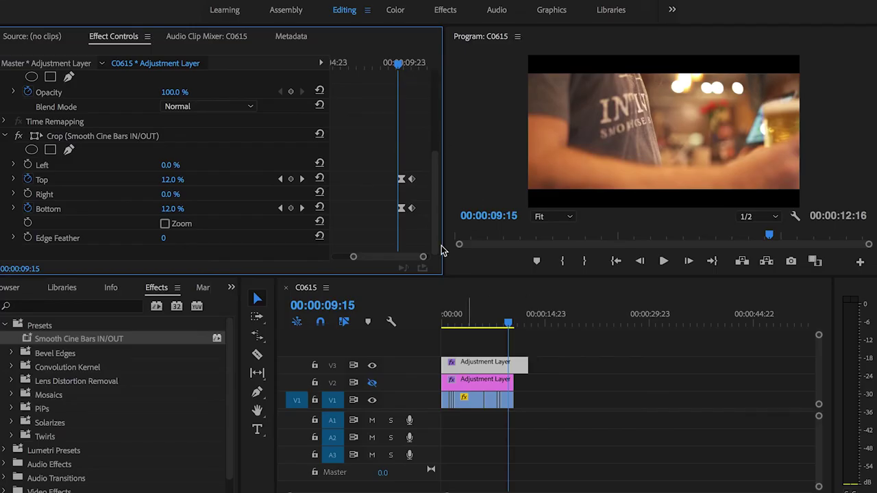
# - Extend the V3 adjustment layer past the footage to 00:00:25:08 and select its bars-out Top/Bottom keyframes
pyautogui.moveTo(525, 367); pyautogui.dragTo(617, 367)
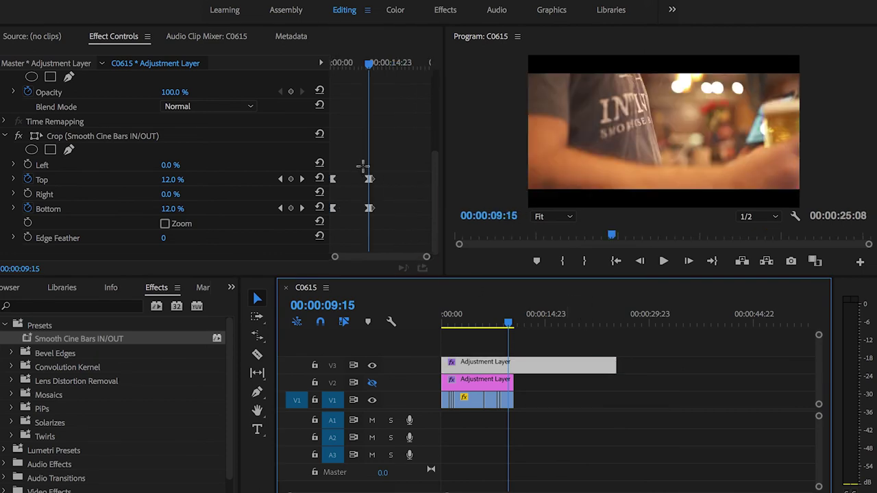
pyautogui.moveTo(363, 166); pyautogui.dragTo(427, 238)
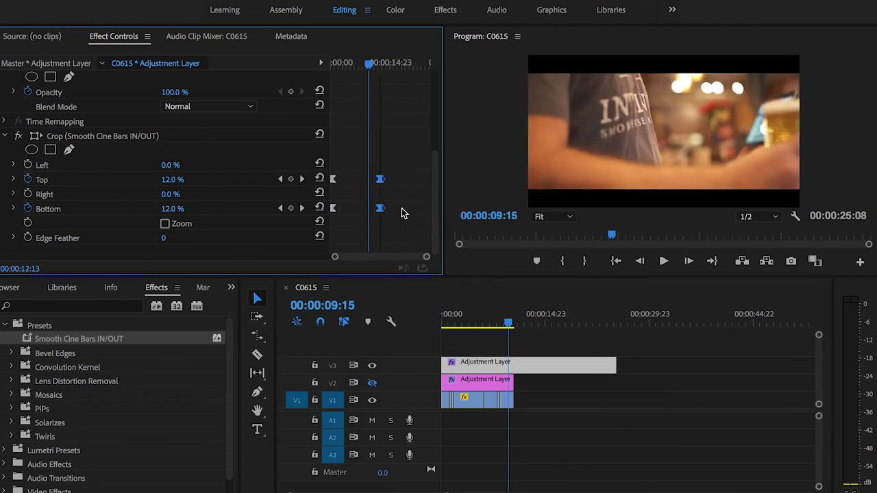